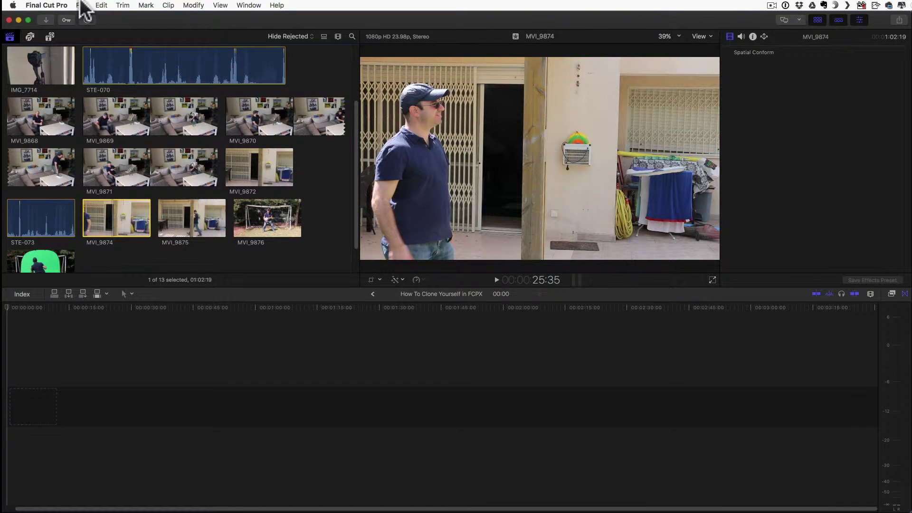
# - Browse the File and Clip menus without choosing any command
pyautogui.click(81, 6)
pyautogui.moveTo(101, 4)
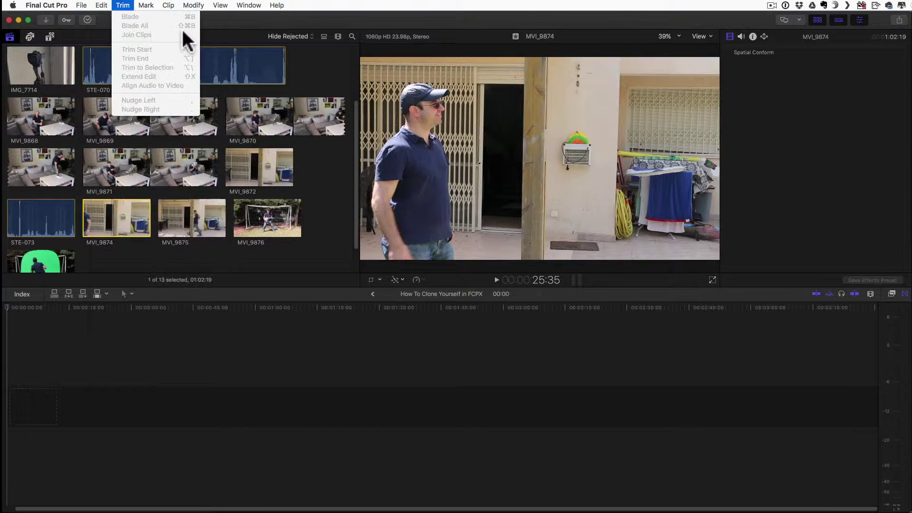
pyautogui.moveTo(168, 5)
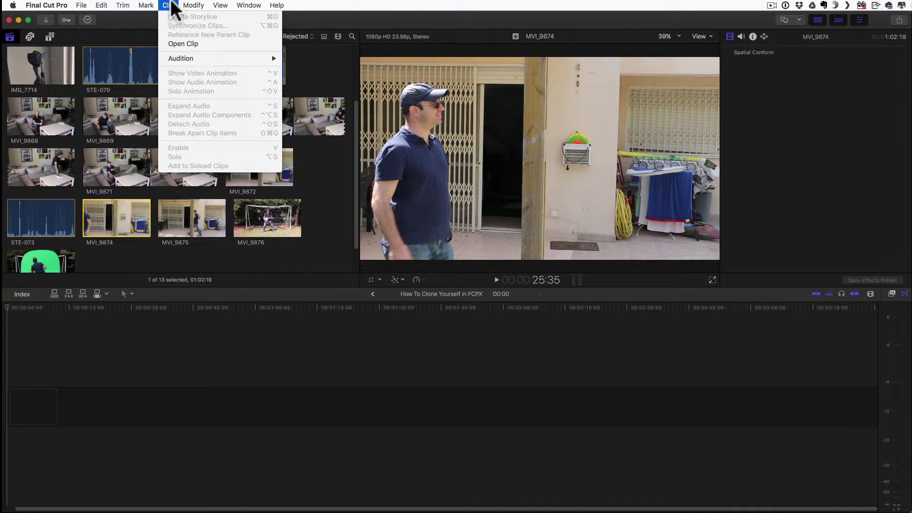
pyautogui.click(170, 5)
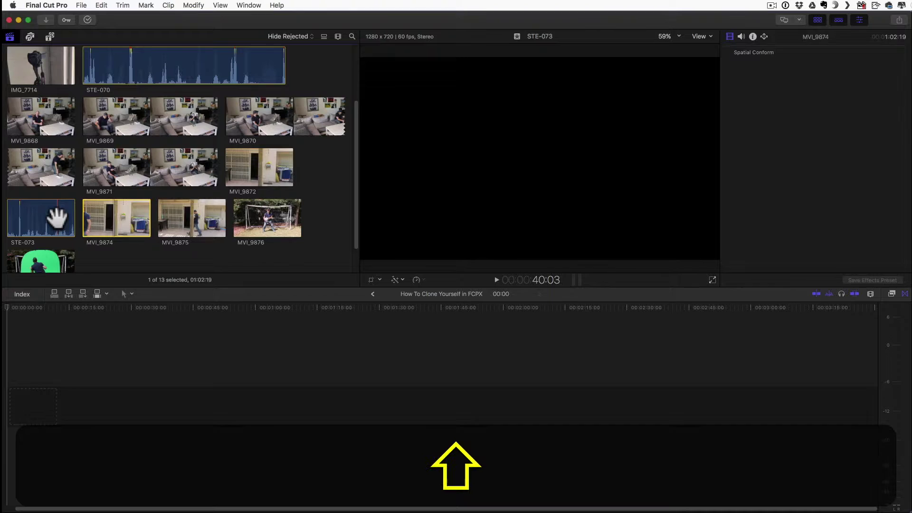
# - Add STE-073 to the selection and review Synchronize Clips in the Clip menu
pyautogui.keyDown('super'); pyautogui.click(57, 218); pyautogui.keyUp('super')
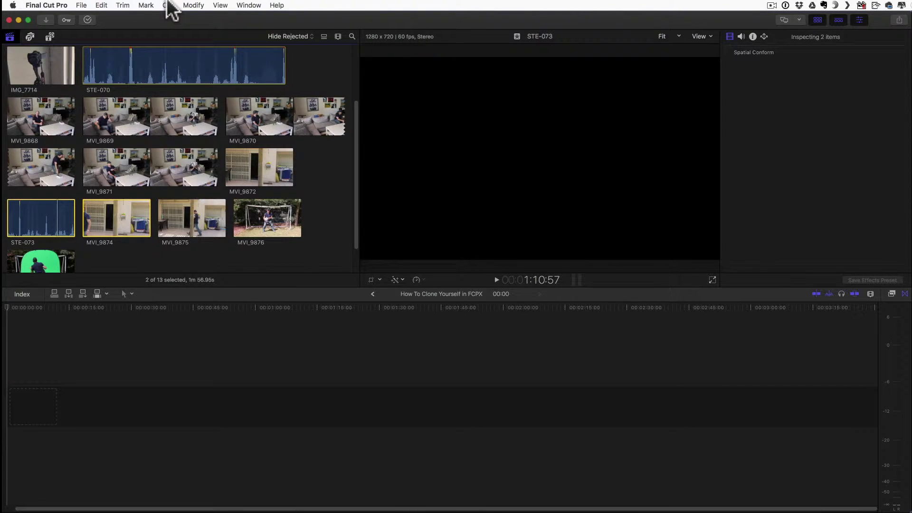
pyautogui.click(169, 5)
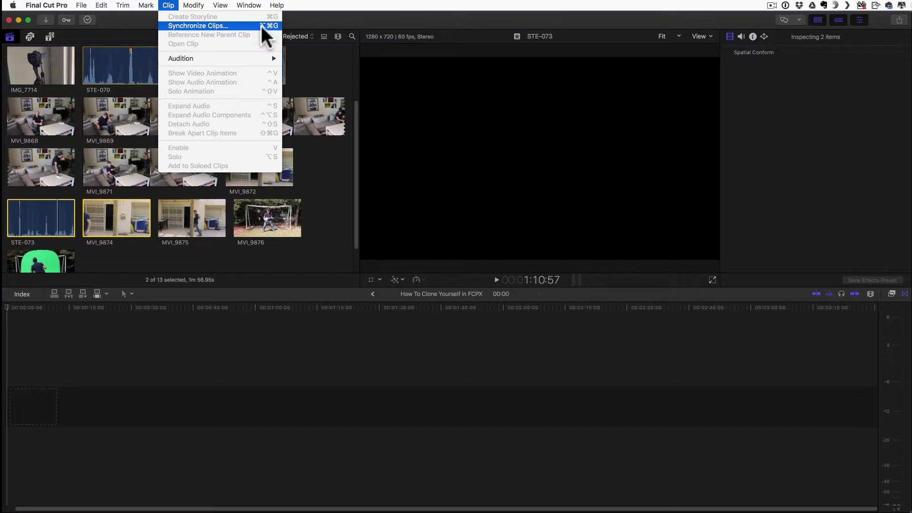
pyautogui.click(170, 6)
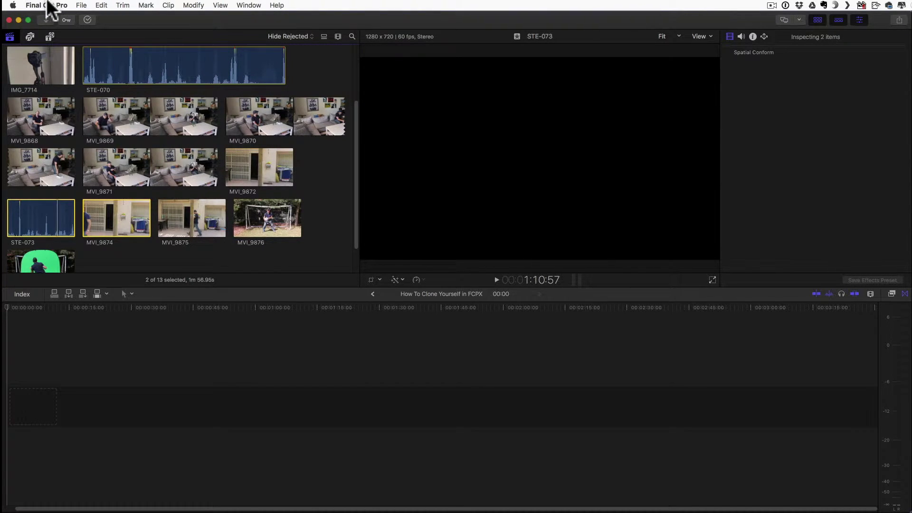
# - Open the Command Editor via Final Cut Pro > Commands > Customize
pyautogui.click(50, 6)
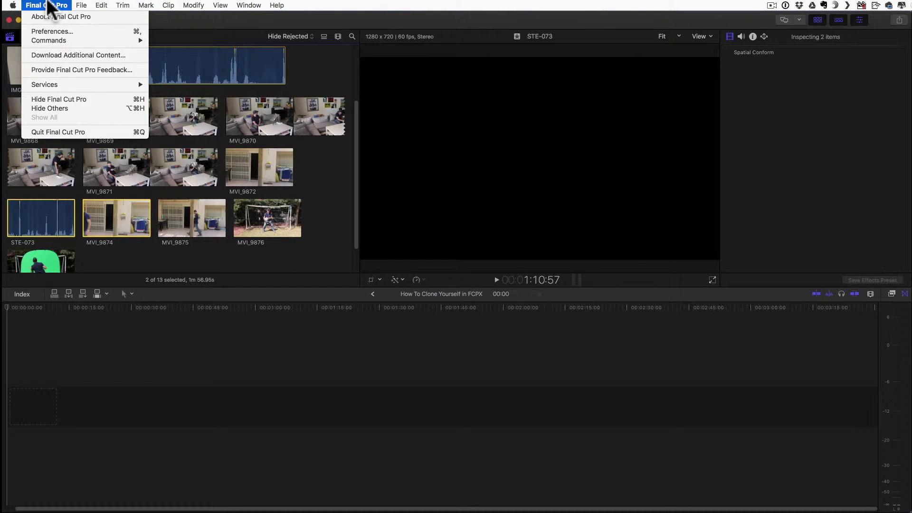
pyautogui.moveTo(53, 42)
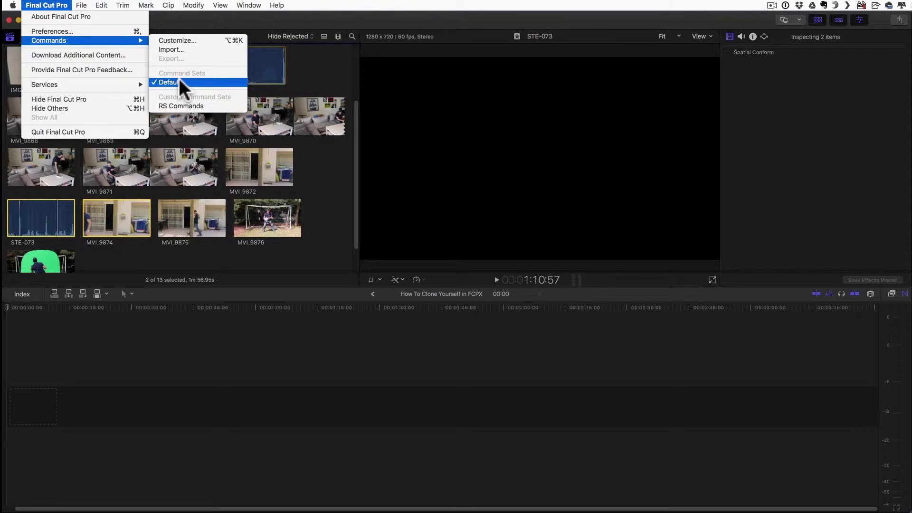
pyautogui.click(179, 40)
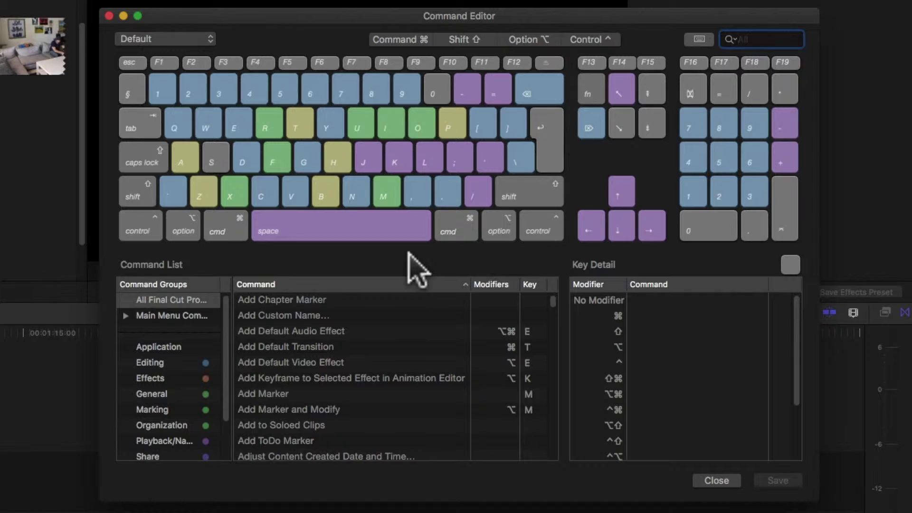
# - Browse the Editing, Effects, General and Marking command groups
pyautogui.scroll(-2, 180, 414)
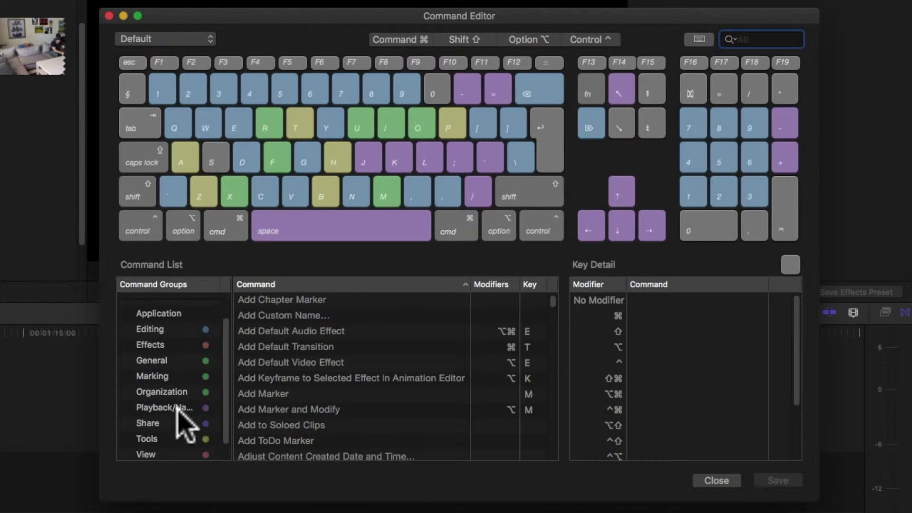
pyautogui.scroll(-1, 180, 412)
pyautogui.click(153, 312)
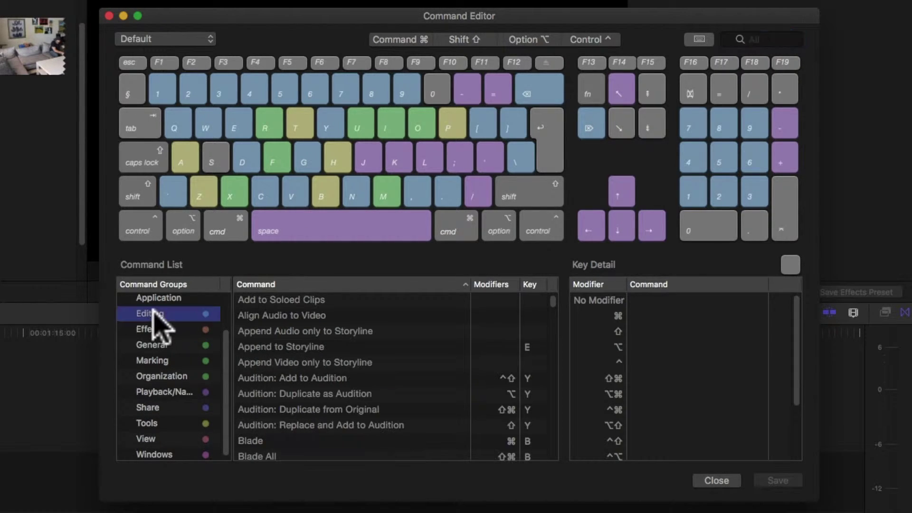
pyautogui.click(153, 330)
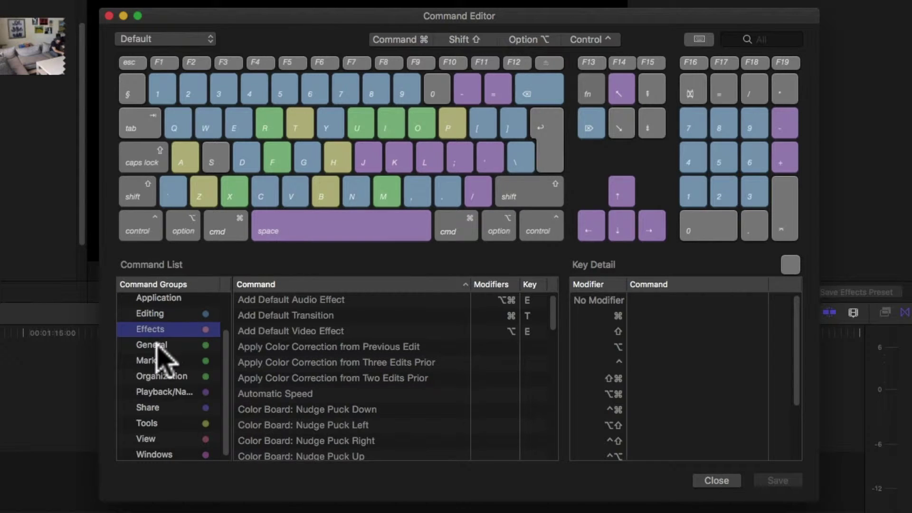
pyautogui.click(156, 347)
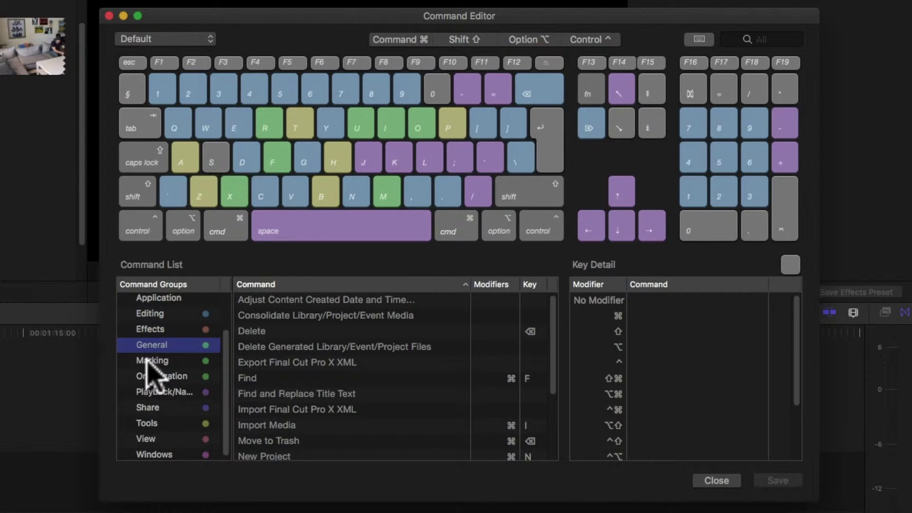
pyautogui.click(147, 362)
pyautogui.scroll(3, 147, 369)
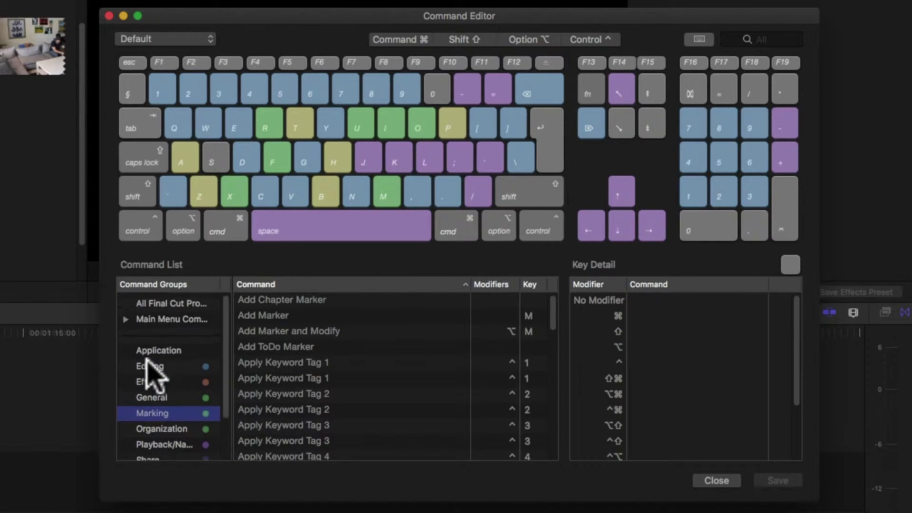
# - Show the Clip Menu commands under Main Menu Commands and inspect Open Clip's details
pyautogui.click(156, 300)
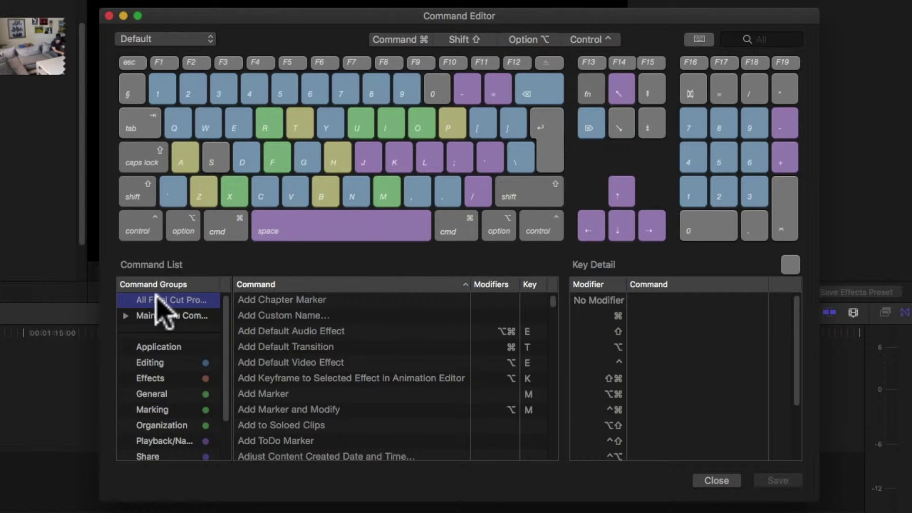
pyautogui.click(125, 315)
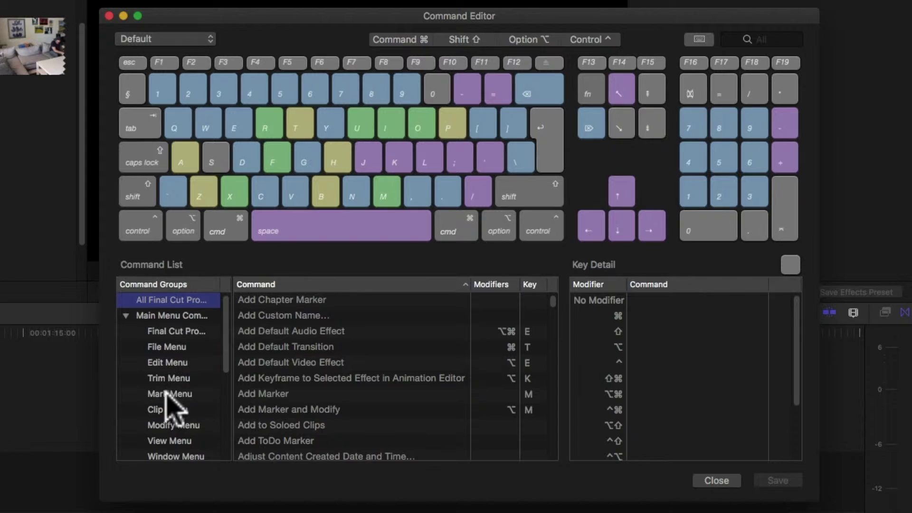
pyautogui.click(164, 409)
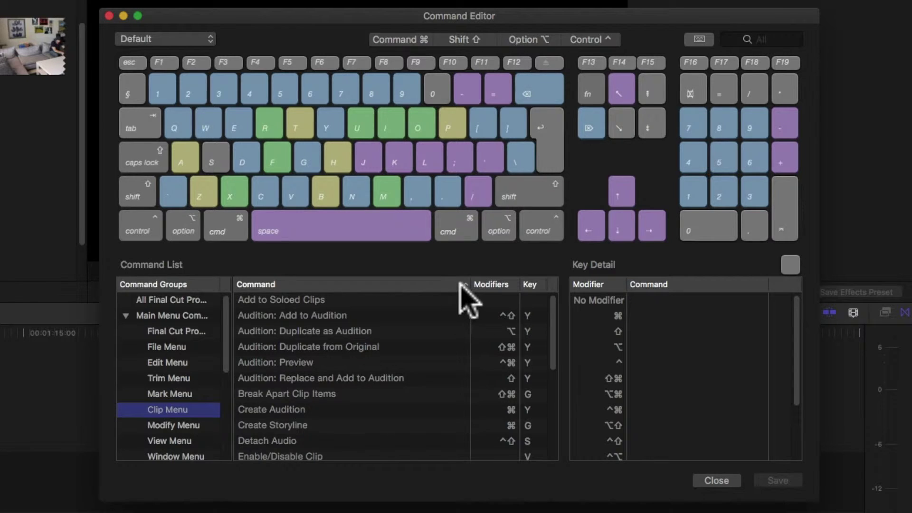
pyautogui.scroll(-10, 378, 434)
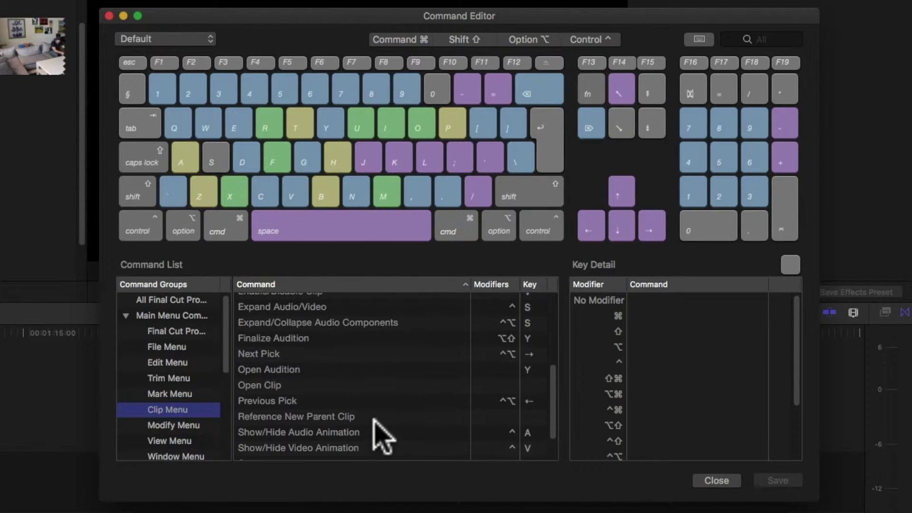
pyautogui.click(265, 386)
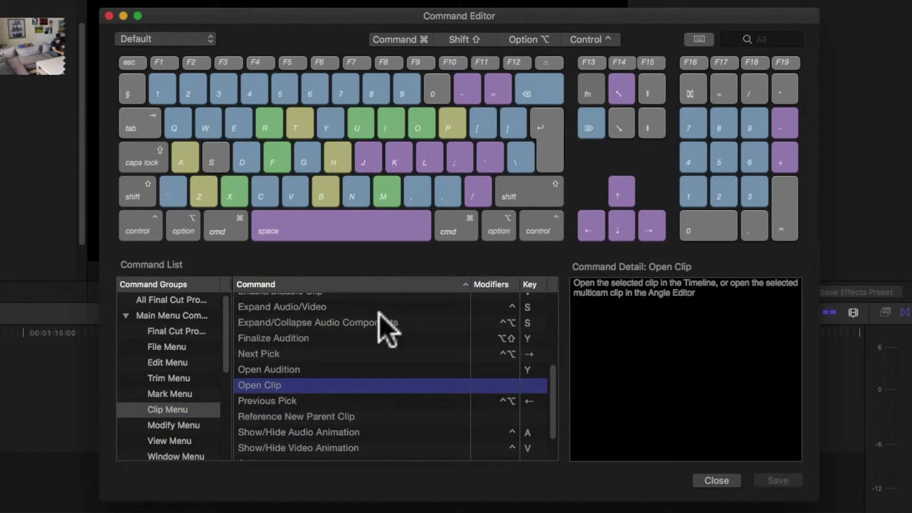
# - Search for 'open' and assign Option-Command-O to the Open Clip command
pyautogui.click(768, 38)
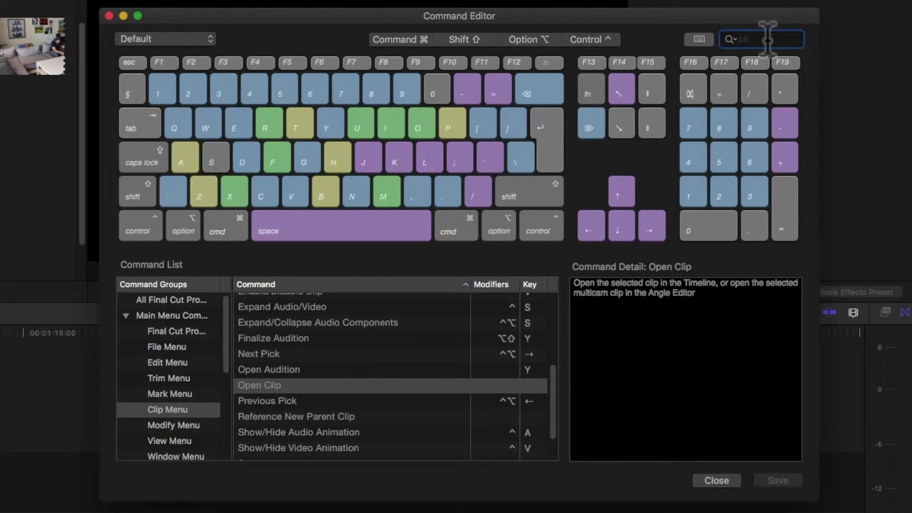
pyautogui.write('open')
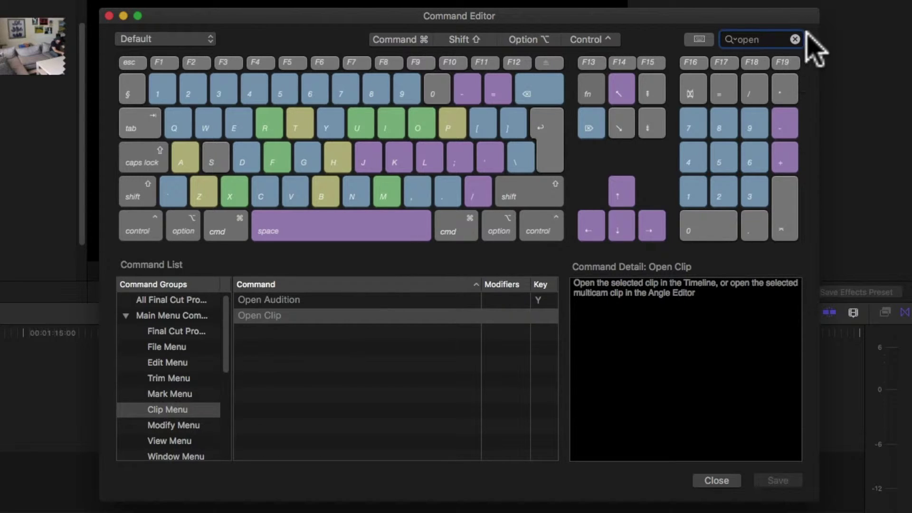
pyautogui.click(364, 315)
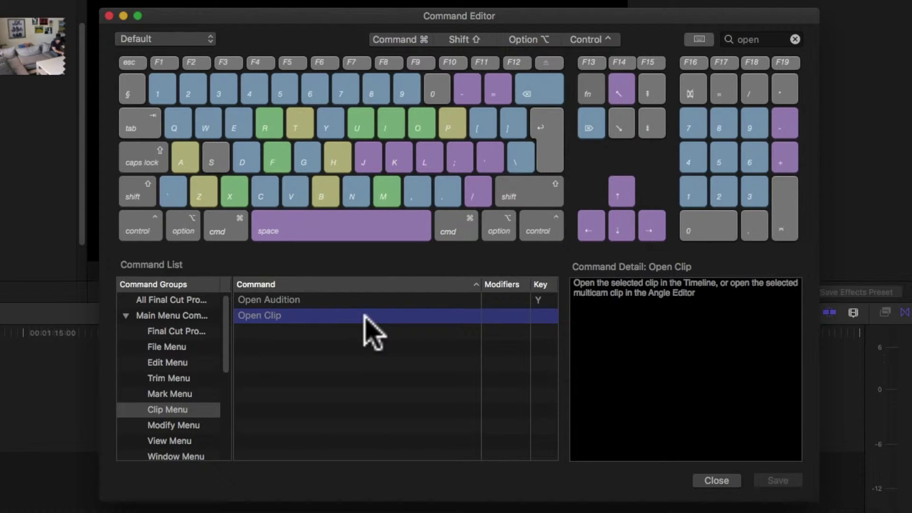
pyautogui.press('super+alt+o')
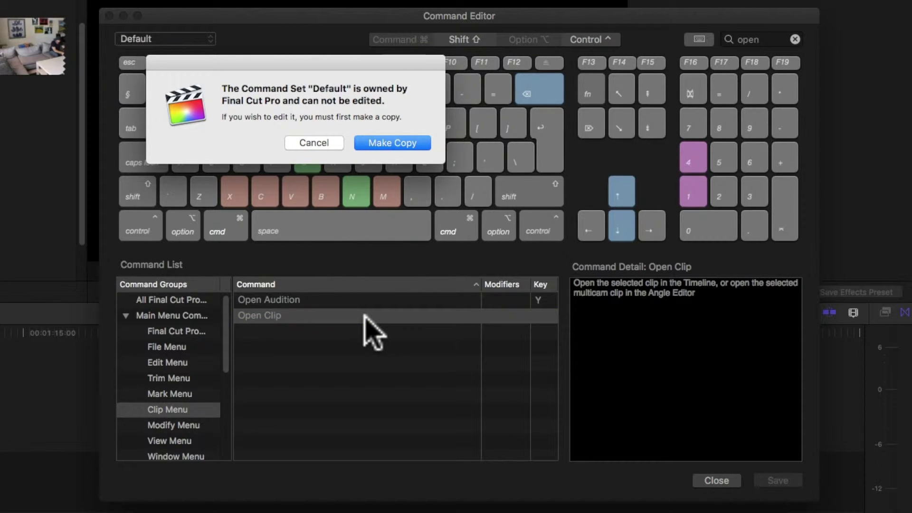
# - Save the change as a copied command set named 'example set'
pyautogui.click(390, 142)
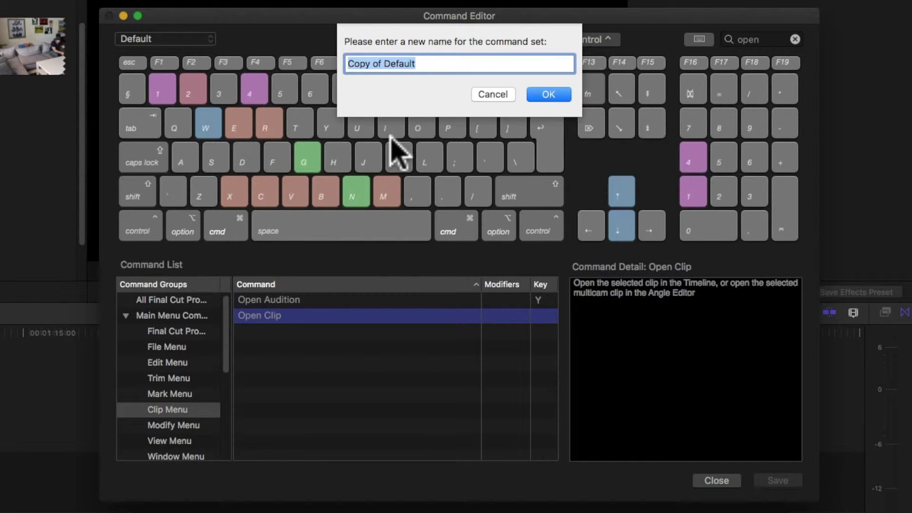
pyautogui.write('example set')
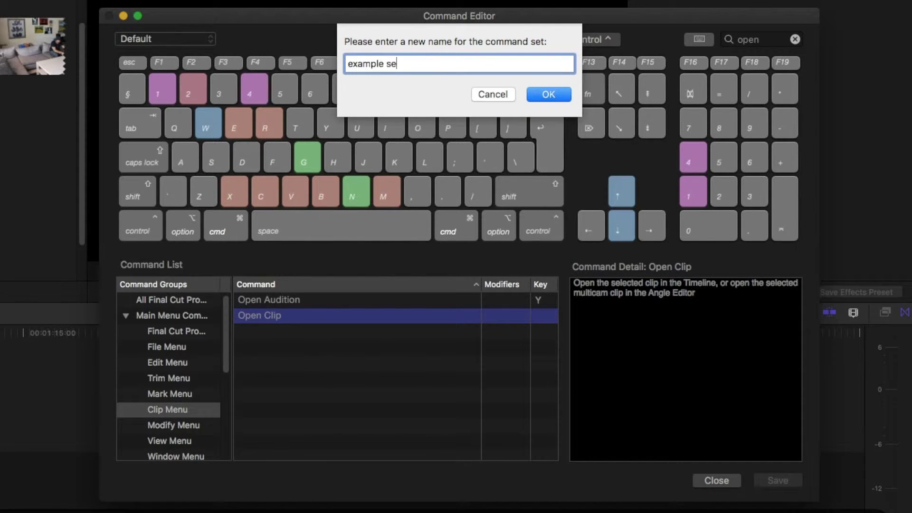
pyautogui.click(541, 94)
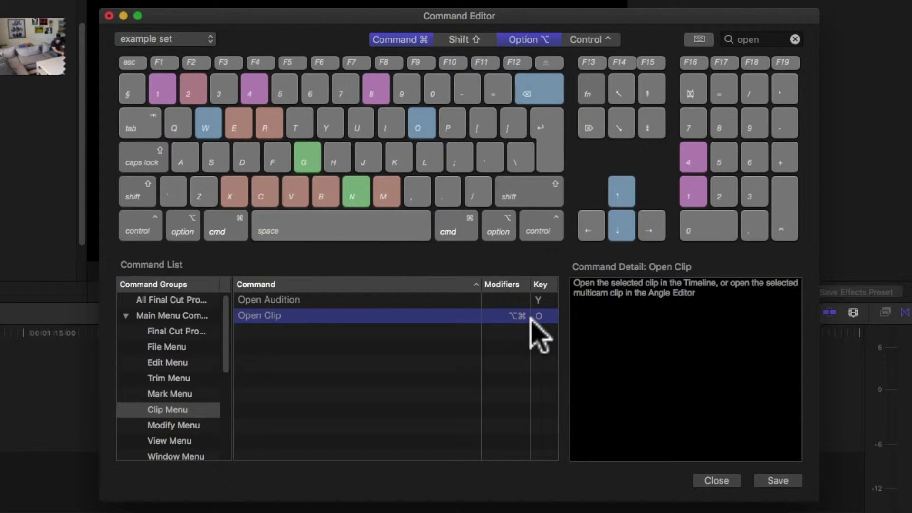
pyautogui.press('alt')
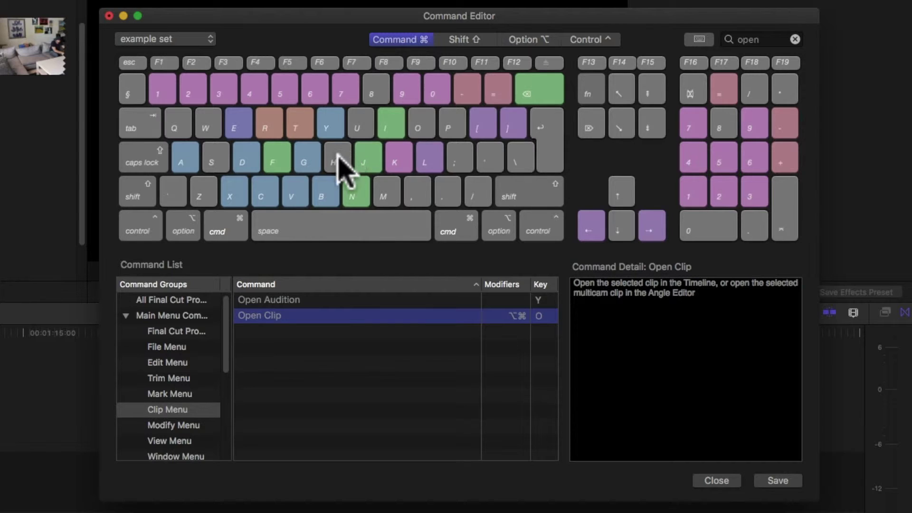
pyautogui.click(393, 40)
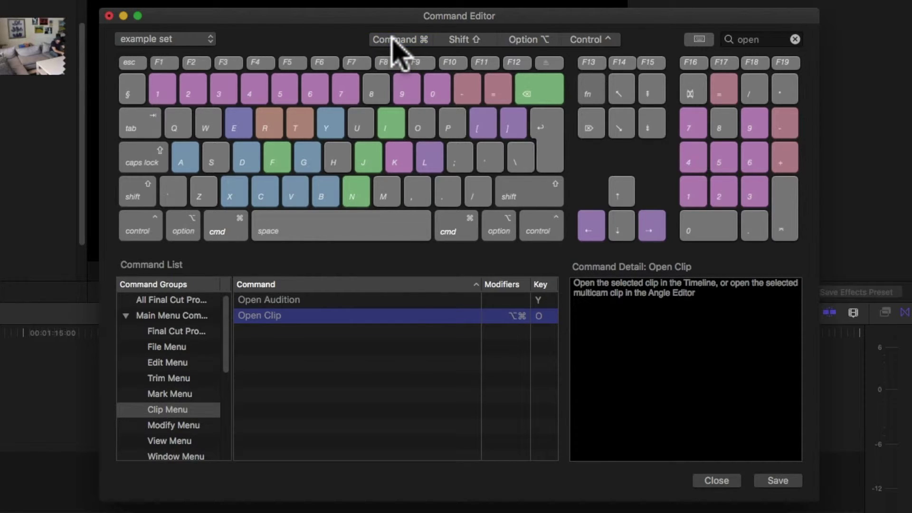
pyautogui.click(464, 39)
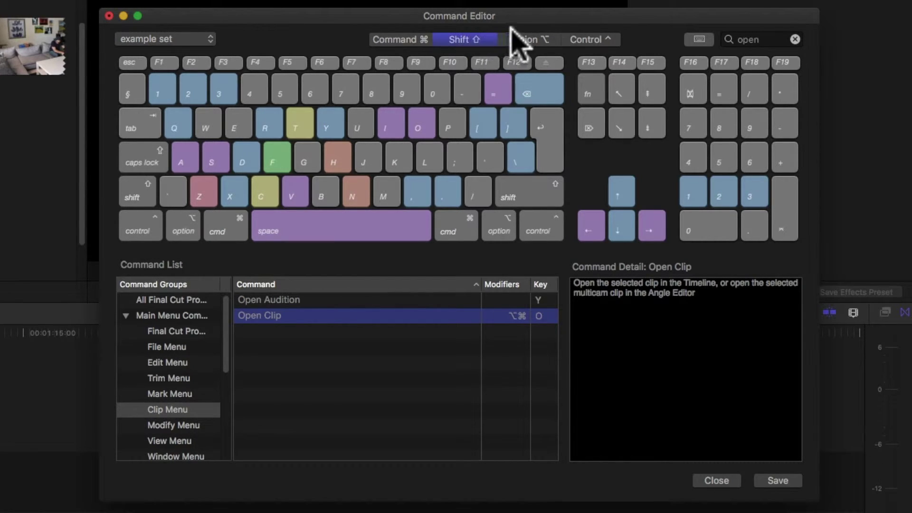
pyautogui.click(524, 40)
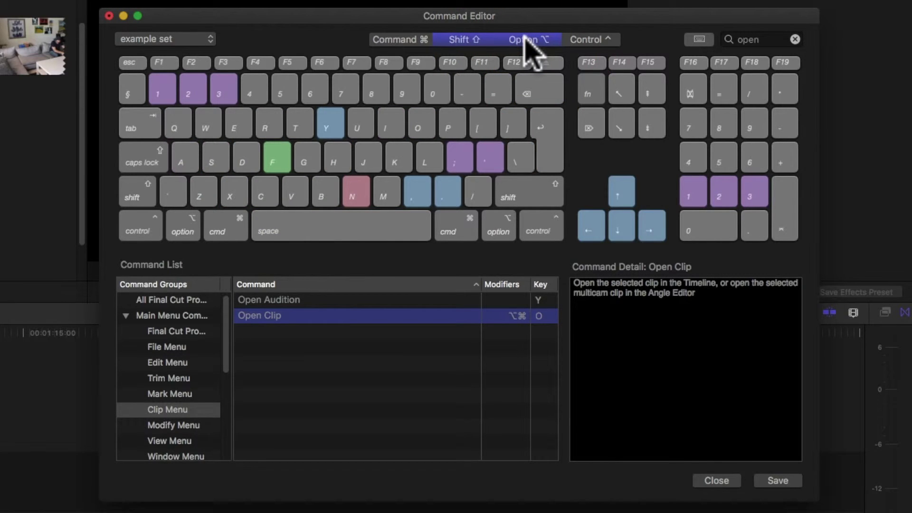
pyautogui.click(463, 40)
pyautogui.click(529, 39)
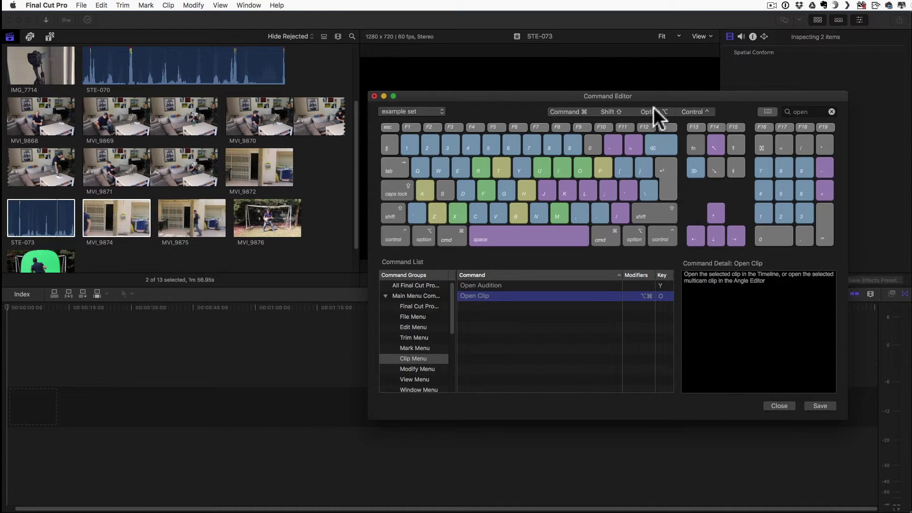
# - Preview the Control, Command, Option and Shift shortcut layouts, then close the Command Editor
pyautogui.press('ctrl')
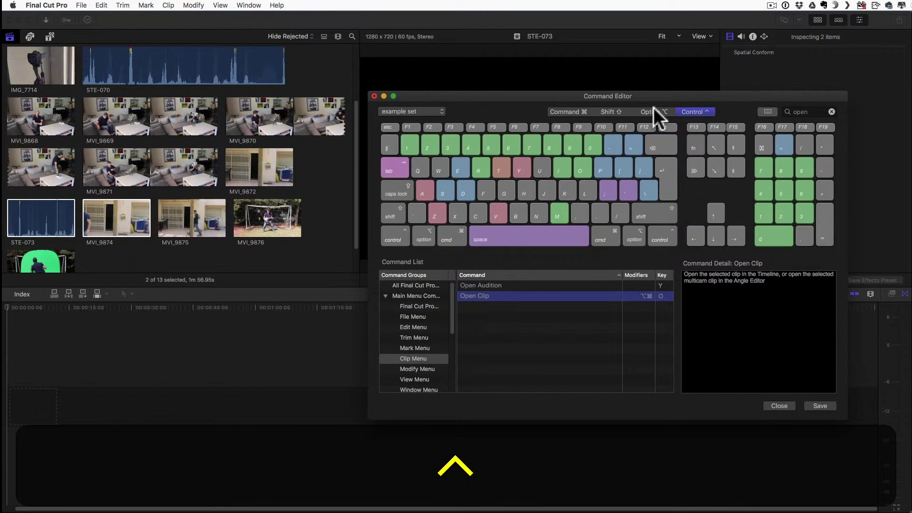
pyautogui.press('ctrl+super')
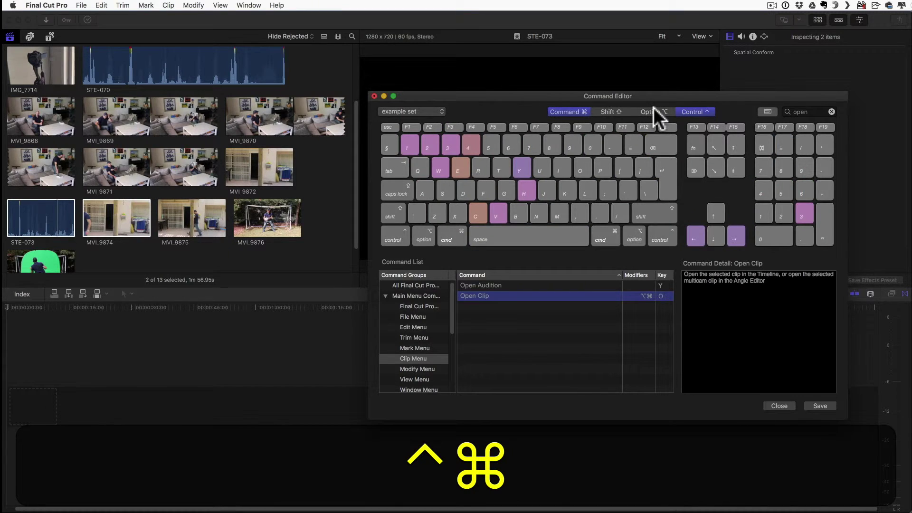
pyautogui.press('ctrl+alt+super')
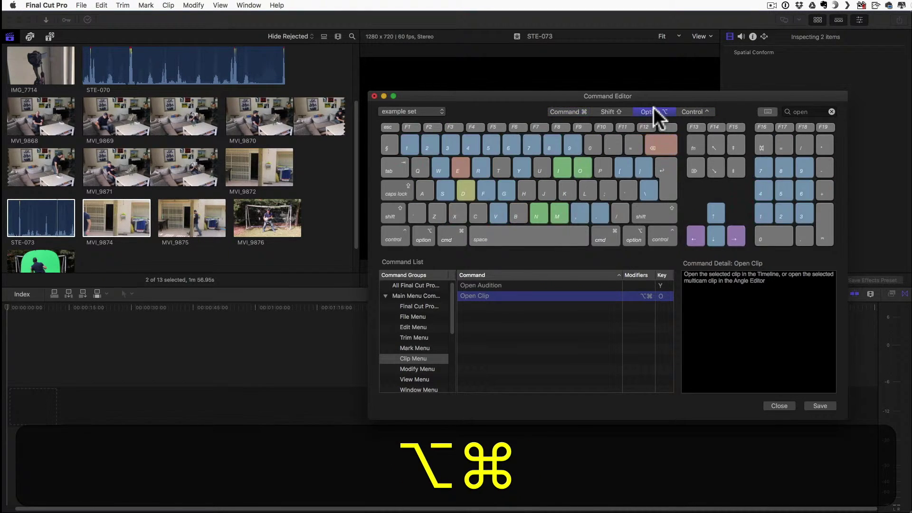
pyautogui.press('alt+shift+super')
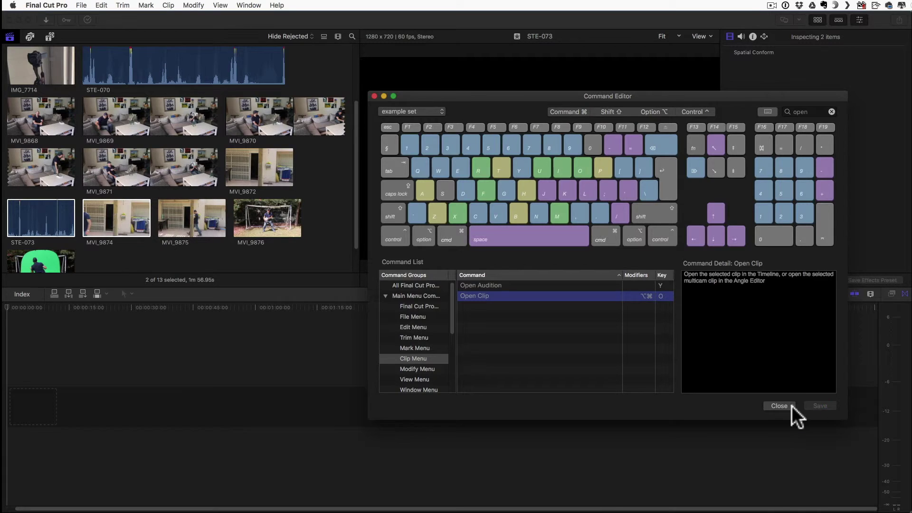
pyautogui.click(775, 405)
# - Synchronize MVI_9874 with STE-073 using Option-Command-G, then open it with Option-Command-O
pyautogui.click(774, 405)
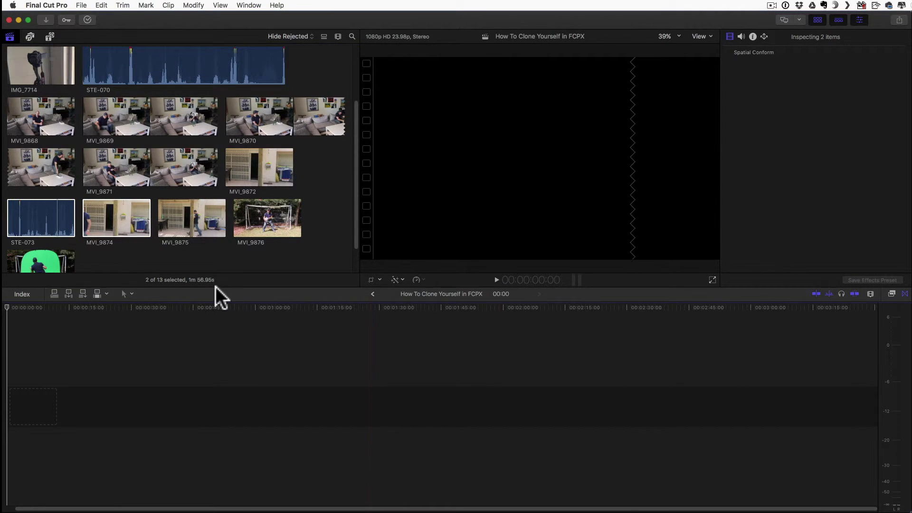
pyautogui.click(116, 219)
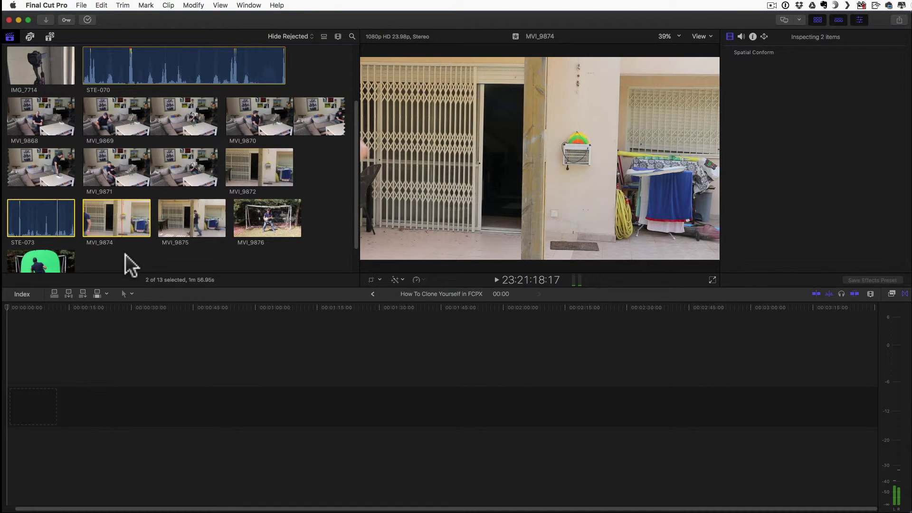
pyautogui.press('alt+super+g')
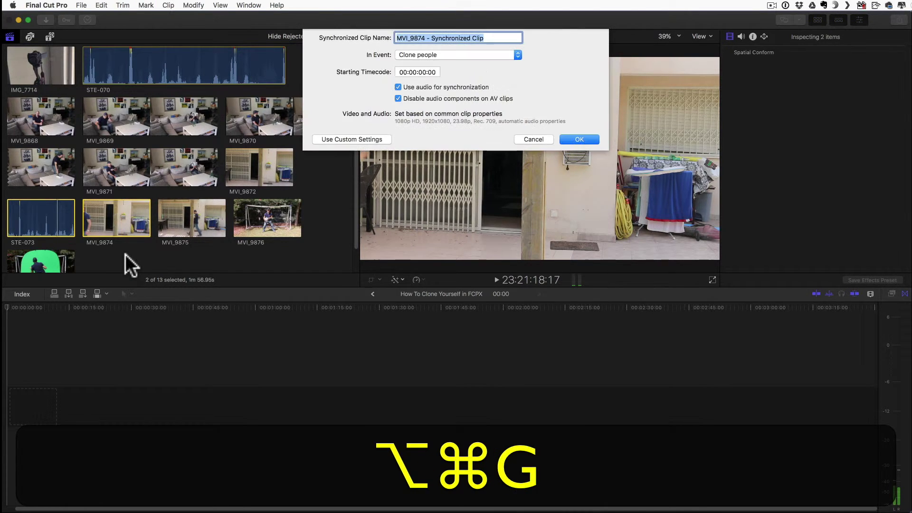
pyautogui.press('Return')
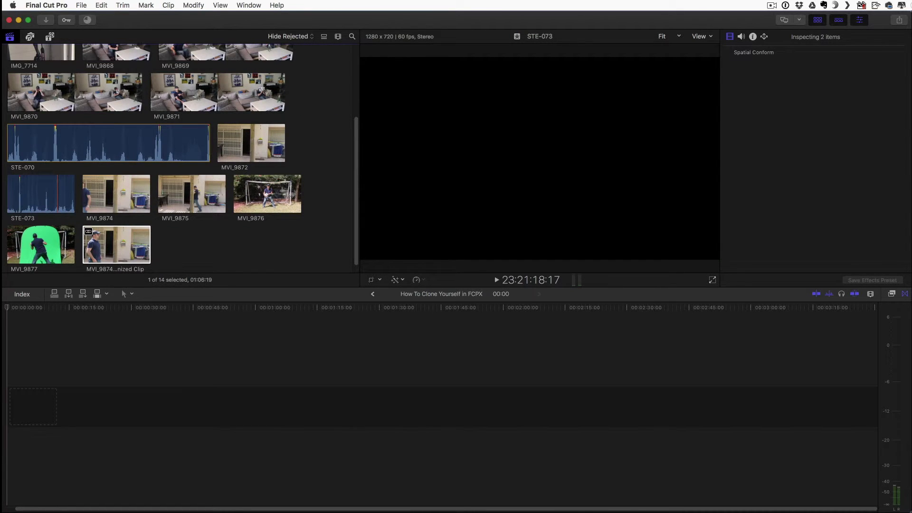
pyautogui.press('alt')
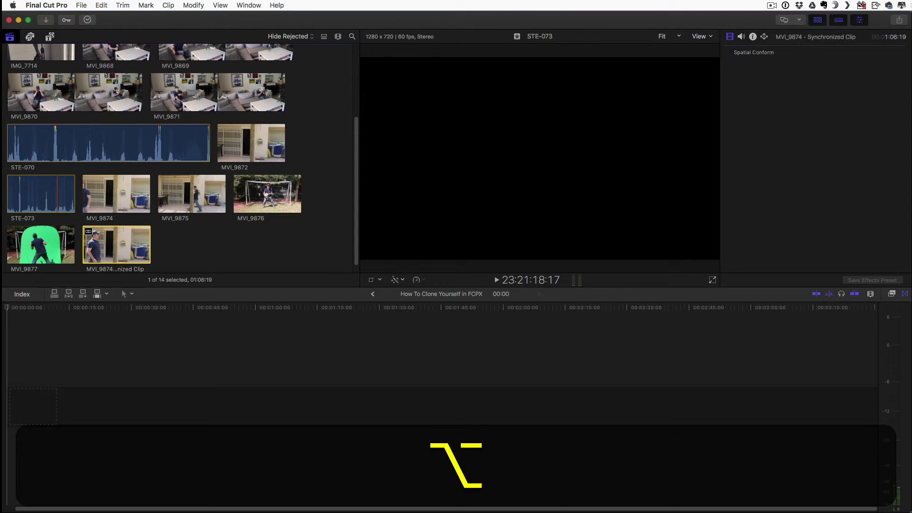
pyautogui.press('alt+super+o')
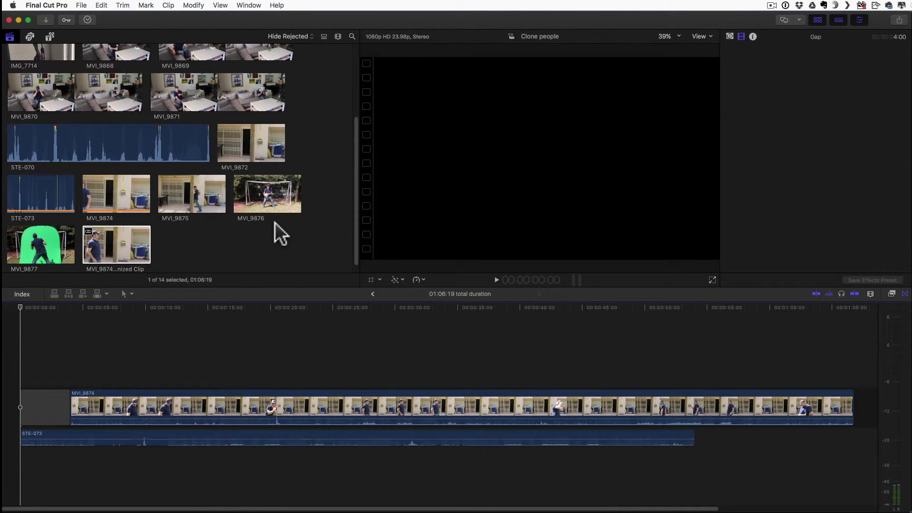
# - Check under Final Cut Pro > Commands that 'example set' is the active command set
pyautogui.click(67, 4)
pyautogui.moveTo(71, 40)
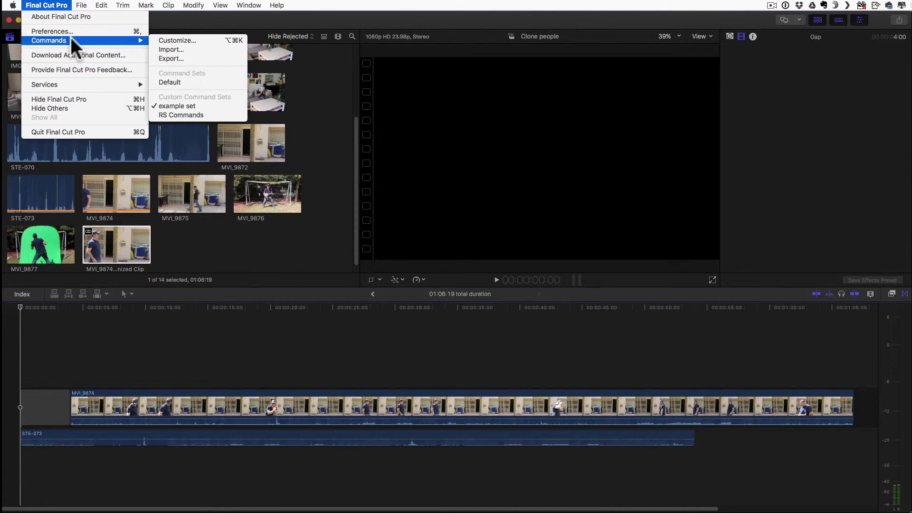